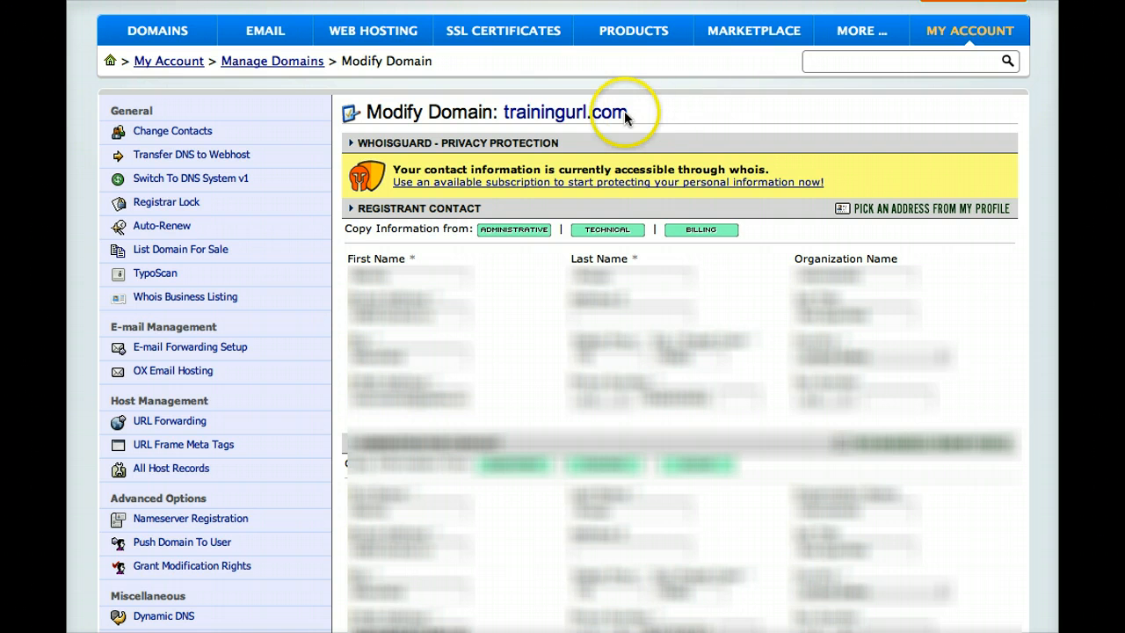
# - Open the webhost DNS transfer settings for trainingurl.com, and open the Name Servers article in Hostmonster's knowledgebase
pyautogui.click(160, 154)
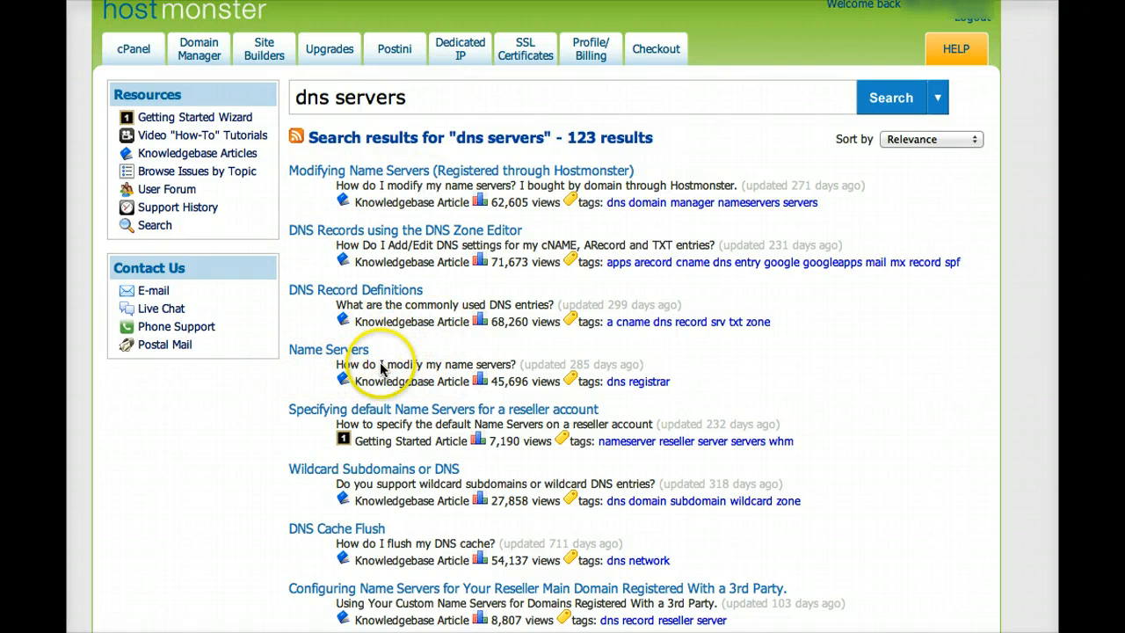
pyautogui.click(307, 351)
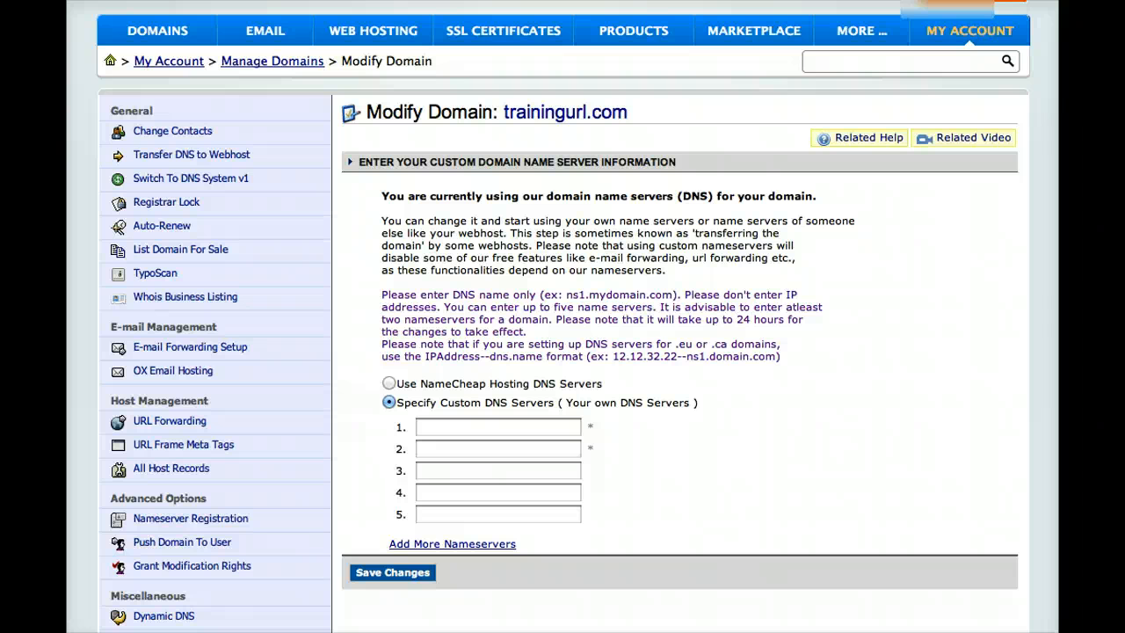
# - Enter ns1.hostmonster.com as the first custom DNS server for trainingurl.com on Namecheap
pyautogui.click(442, 426)
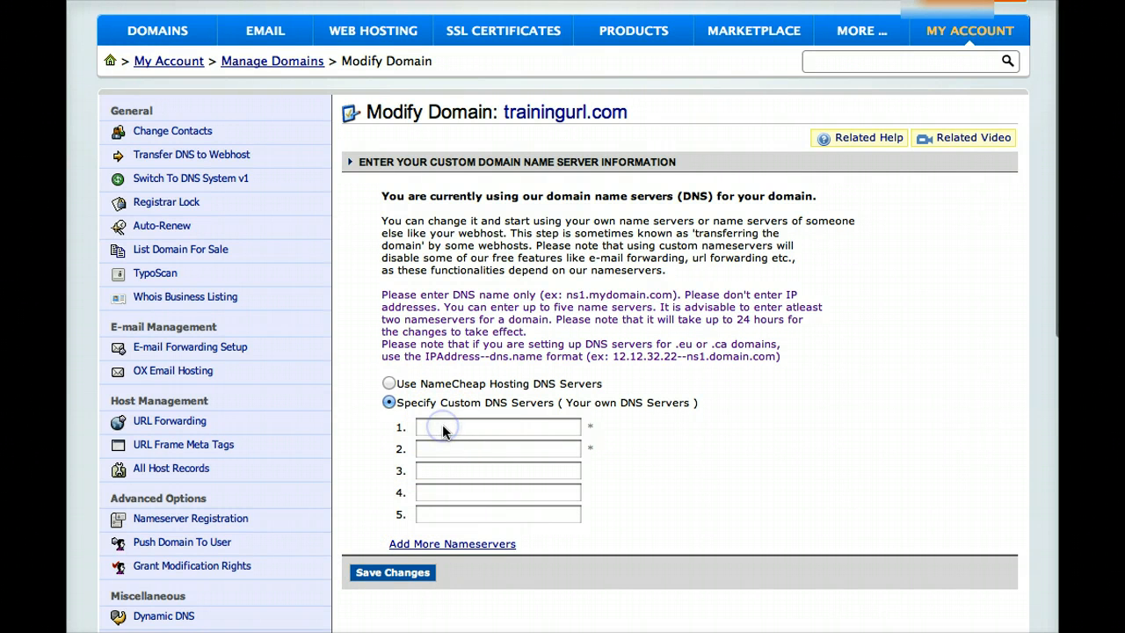
pyautogui.write('ns1')
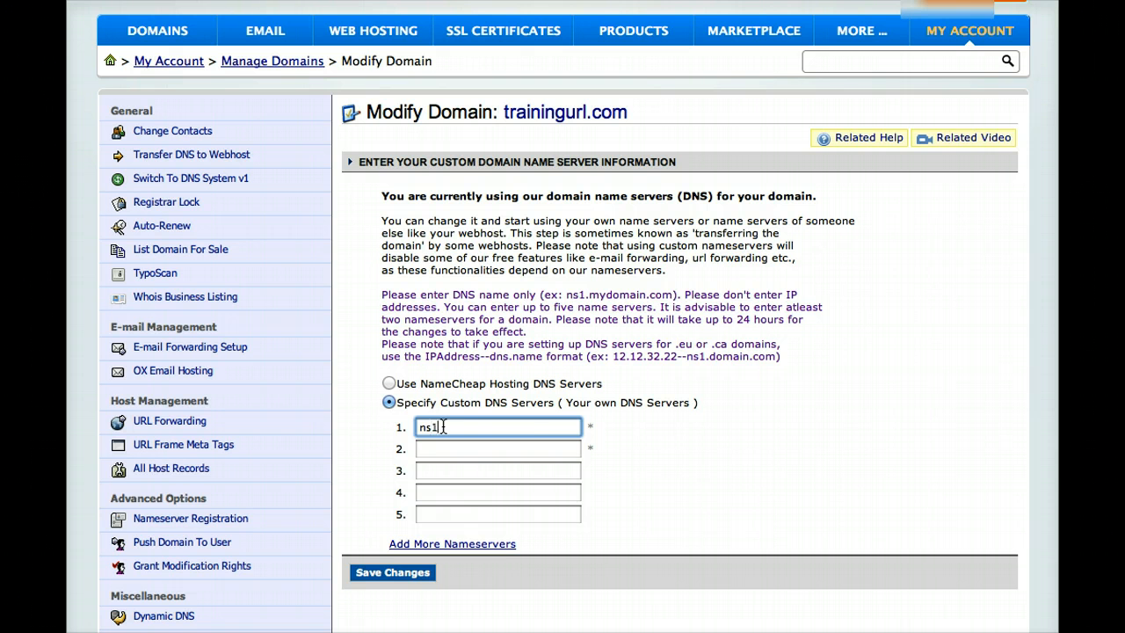
pyautogui.write('.hostmonster.com')
# - Reuse the first entry to set the second custom DNS server to ns2.hostmonster.com, and save the changes
pyautogui.moveTo(537, 425); pyautogui.dragTo(398, 426)
pyautogui.hotkey('ctrl', 'c')
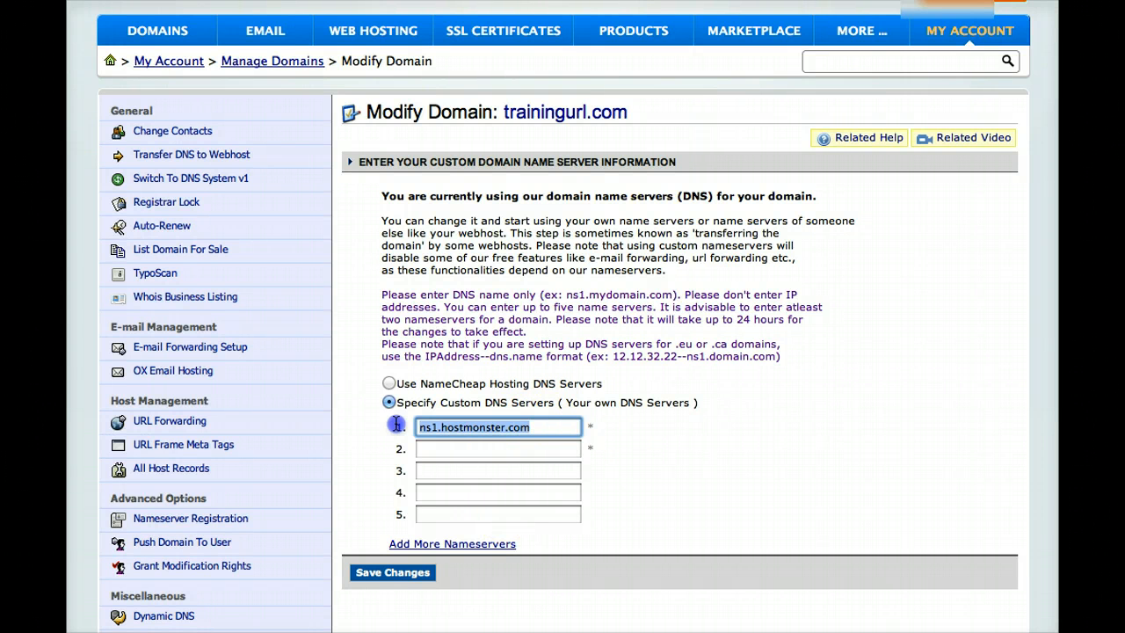
pyautogui.click(430, 450)
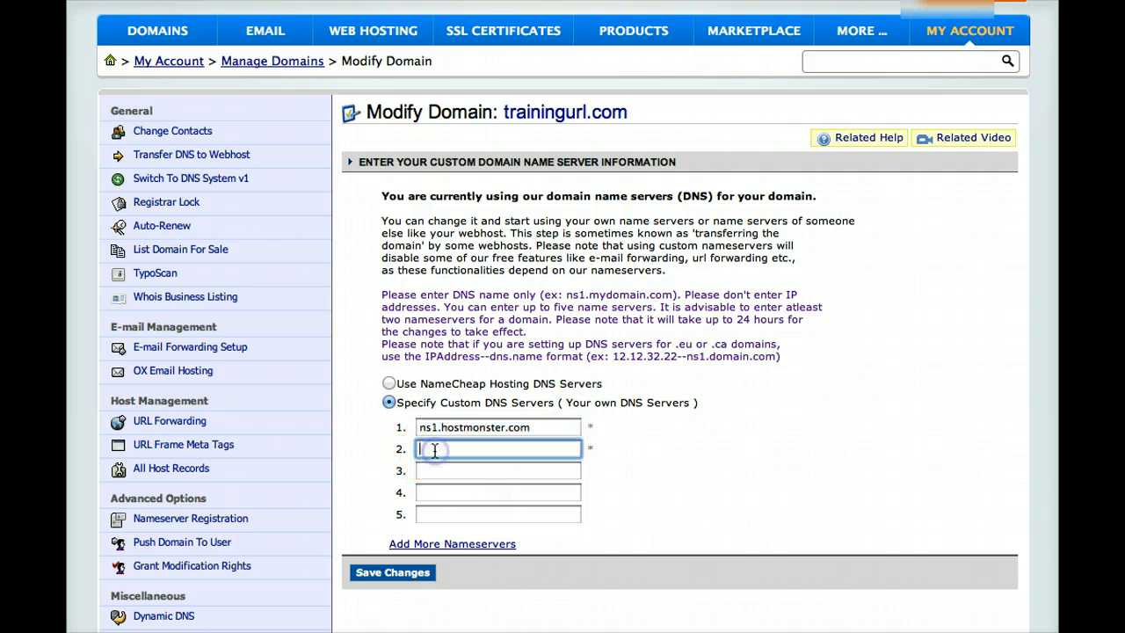
pyautogui.hotkey('ctrl', 'v')
pyautogui.click(437, 451)
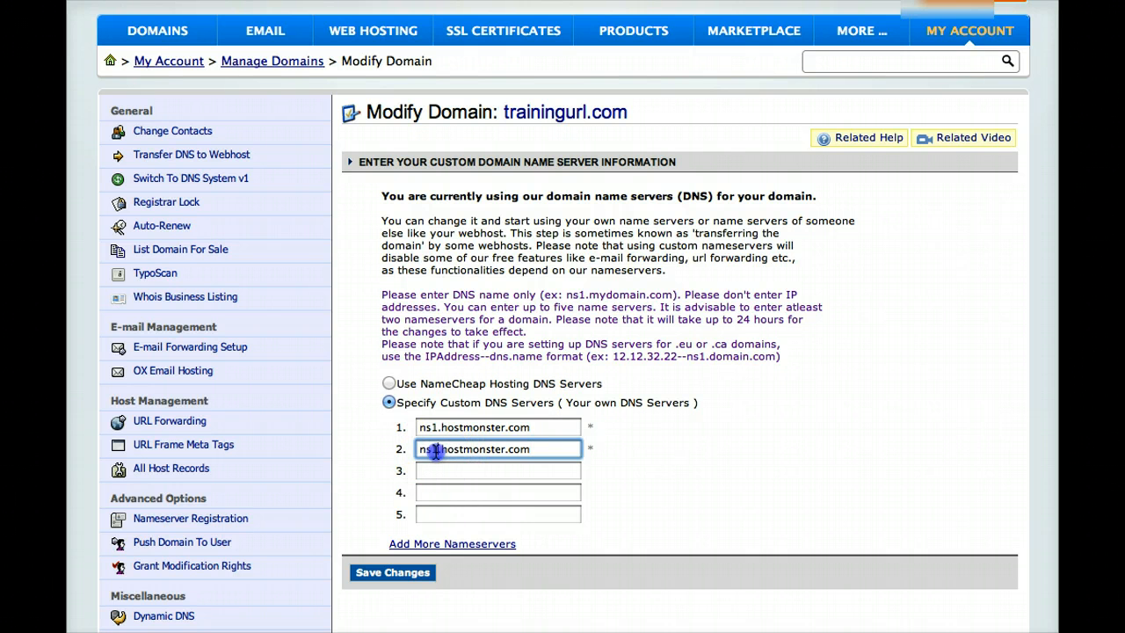
pyautogui.press('BackSpace')
pyautogui.write('2')
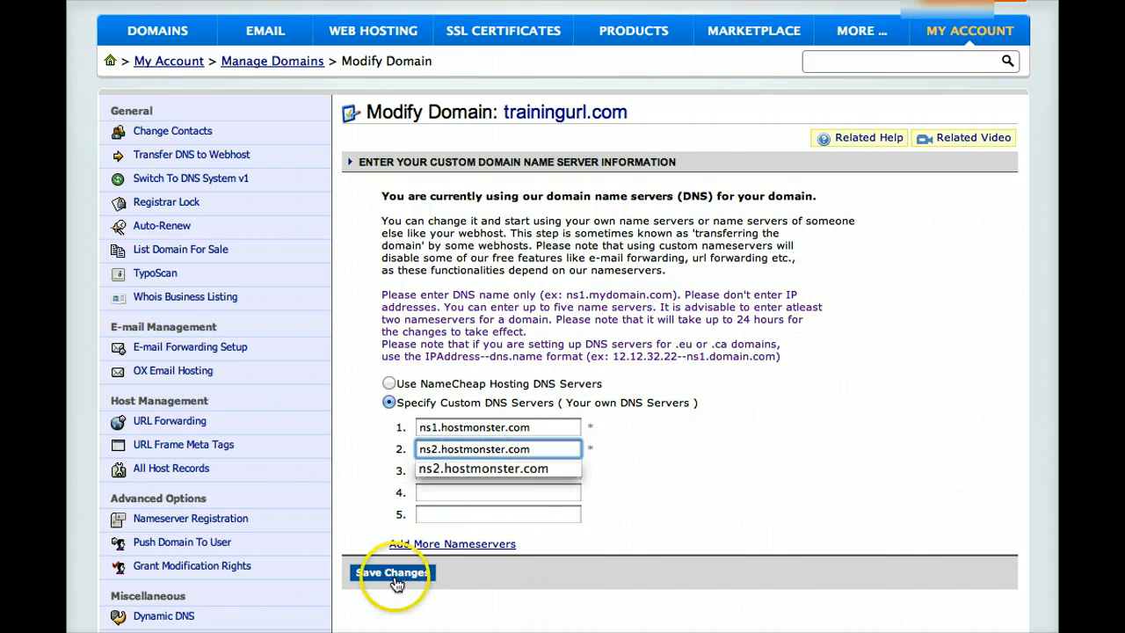
pyautogui.click(393, 574)
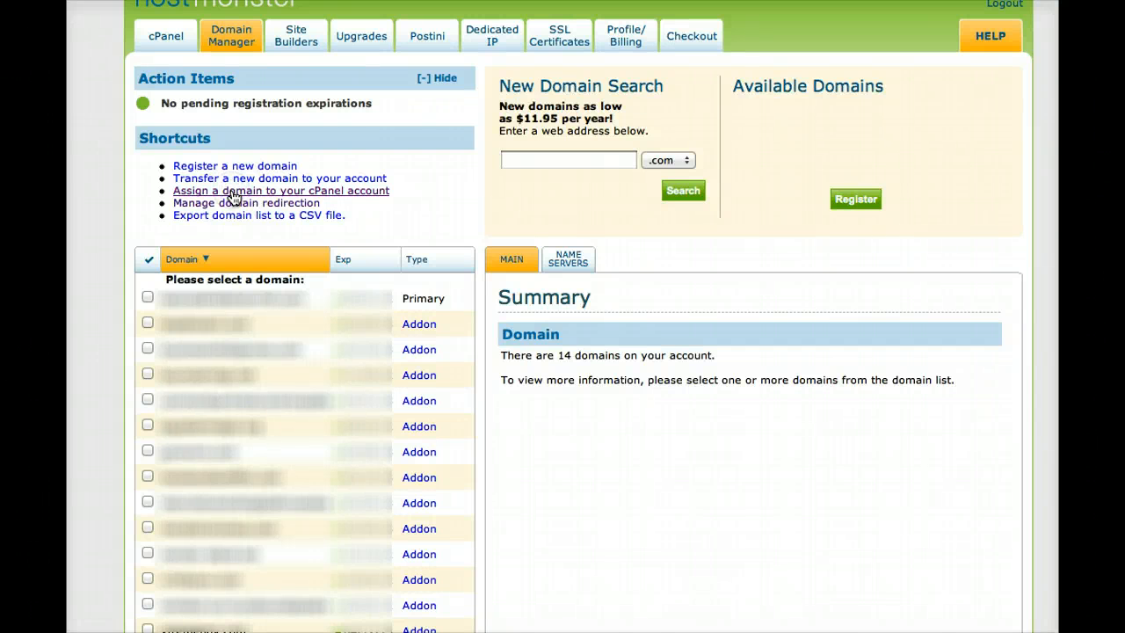
# - Start assigning a domain to the Hostmonster cPanel account and enter trainingurl.com as a domain not already associated with it
pyautogui.click(234, 191)
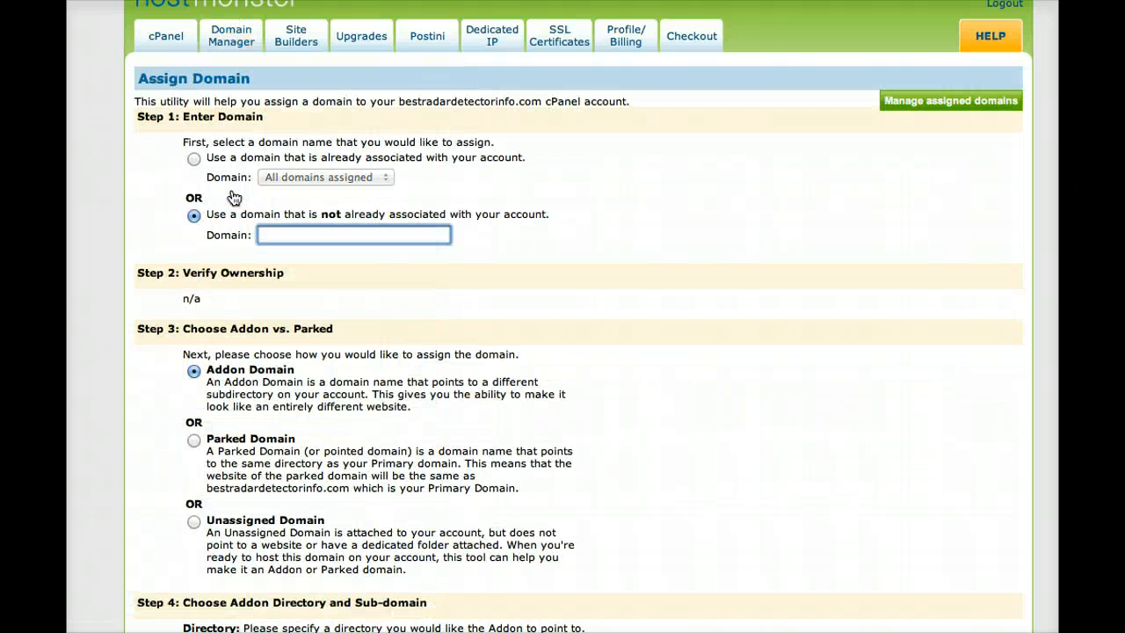
pyautogui.click(303, 235)
pyautogui.write('trainingyour')
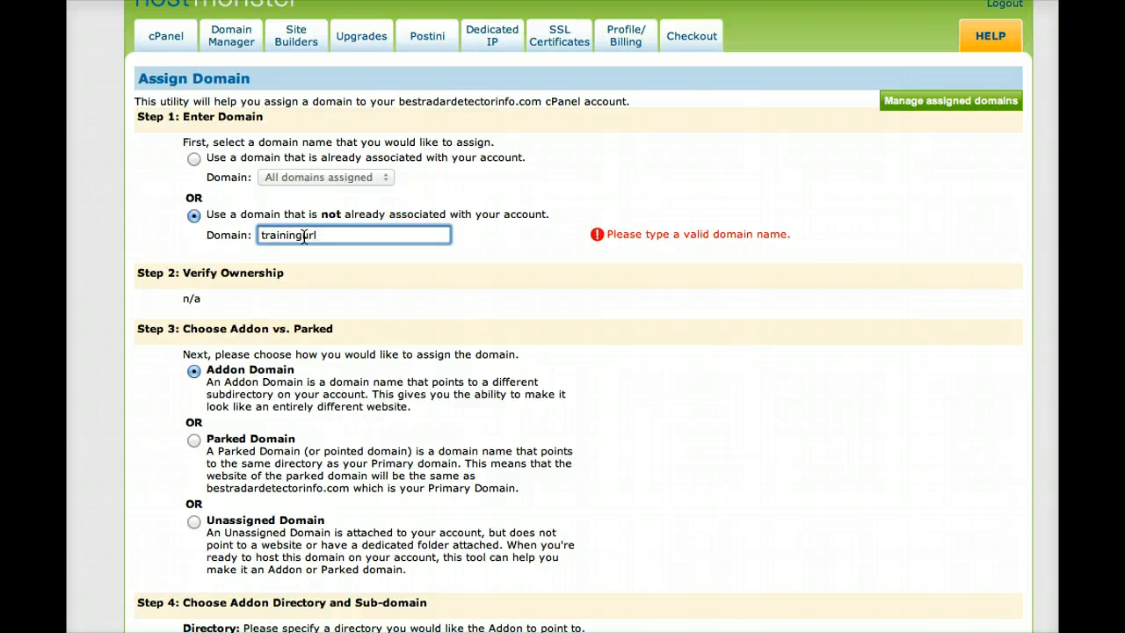
pyautogui.write('l.com')
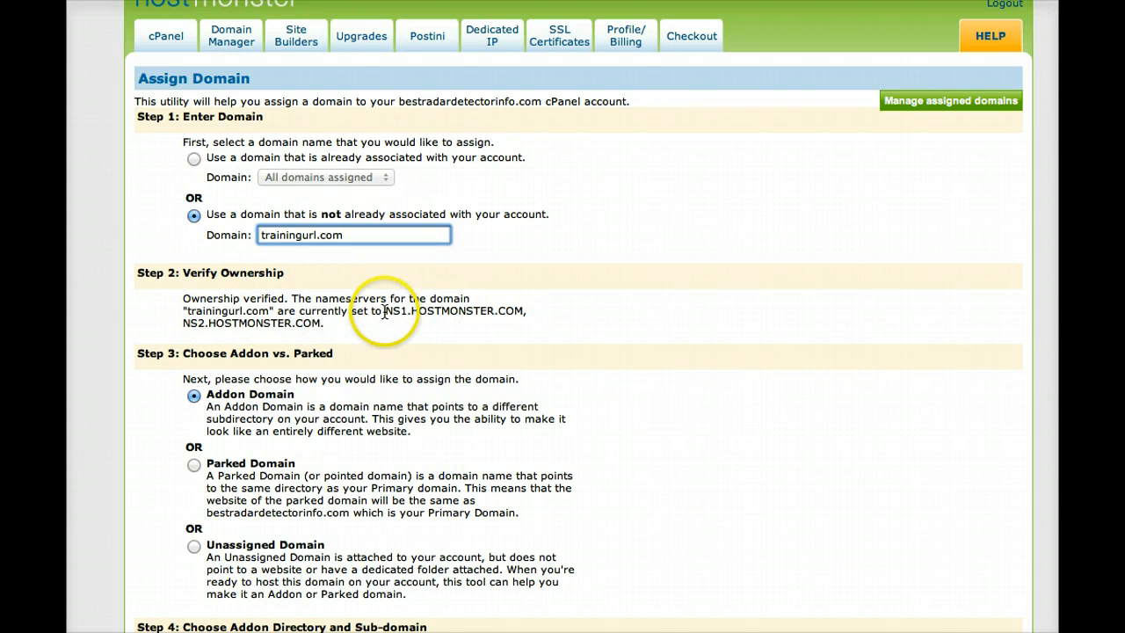
# - Check the name servers reported for trainingurl.com in the ownership verification section
pyautogui.moveTo(385, 310); pyautogui.dragTo(452, 322)
pyautogui.moveTo(535, 320); pyautogui.dragTo(528, 312)
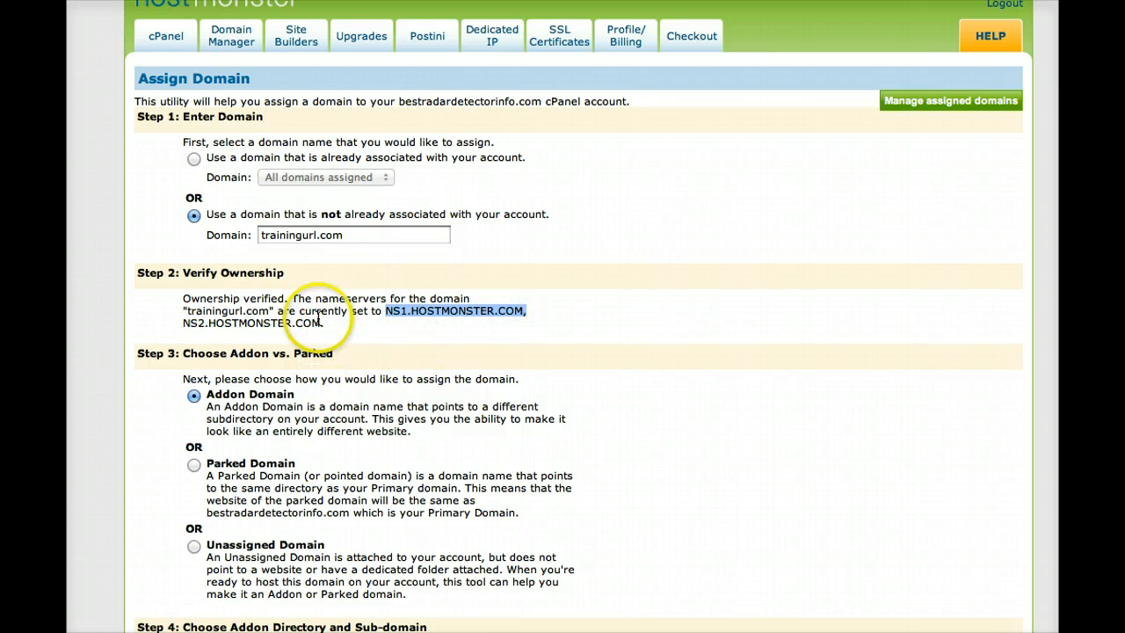
pyautogui.moveTo(321, 321); pyautogui.dragTo(180, 322)
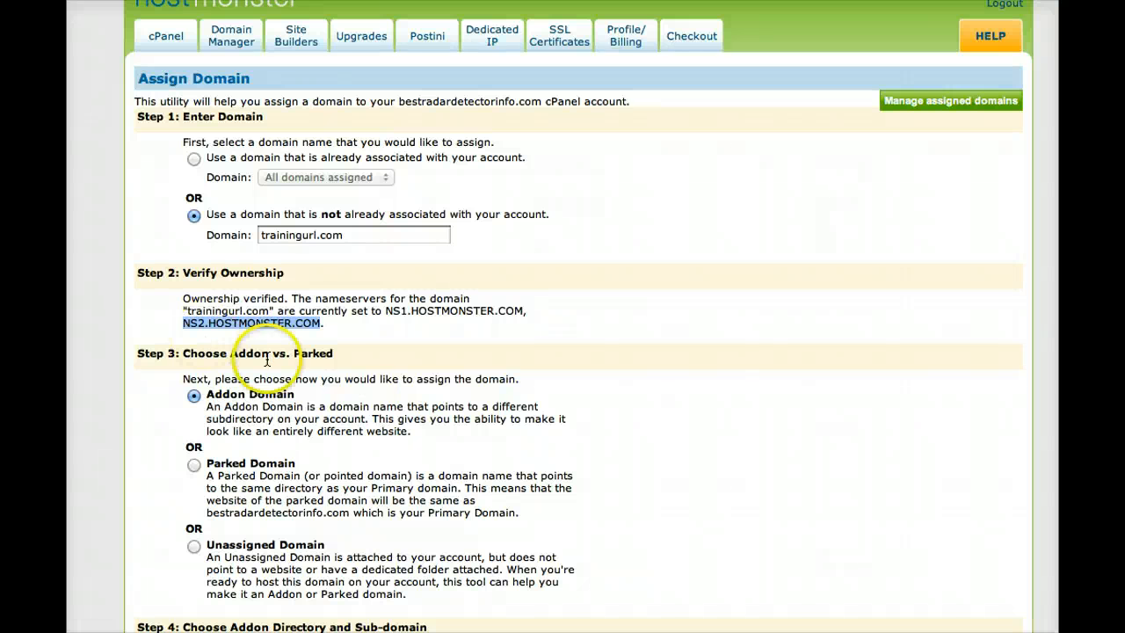
# - Add trainingurl.com as an addon domain with the new directory public_html/trainingurl and the sub-domain trainingurl
pyautogui.scroll(-2, 637, 488)
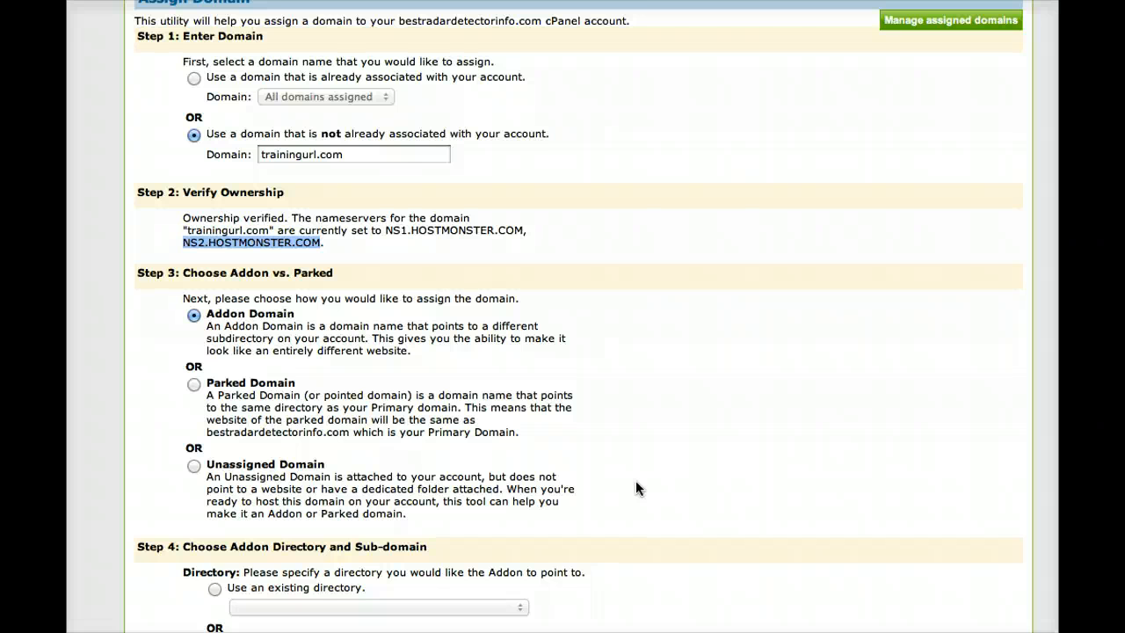
pyautogui.scroll(1, 637, 481)
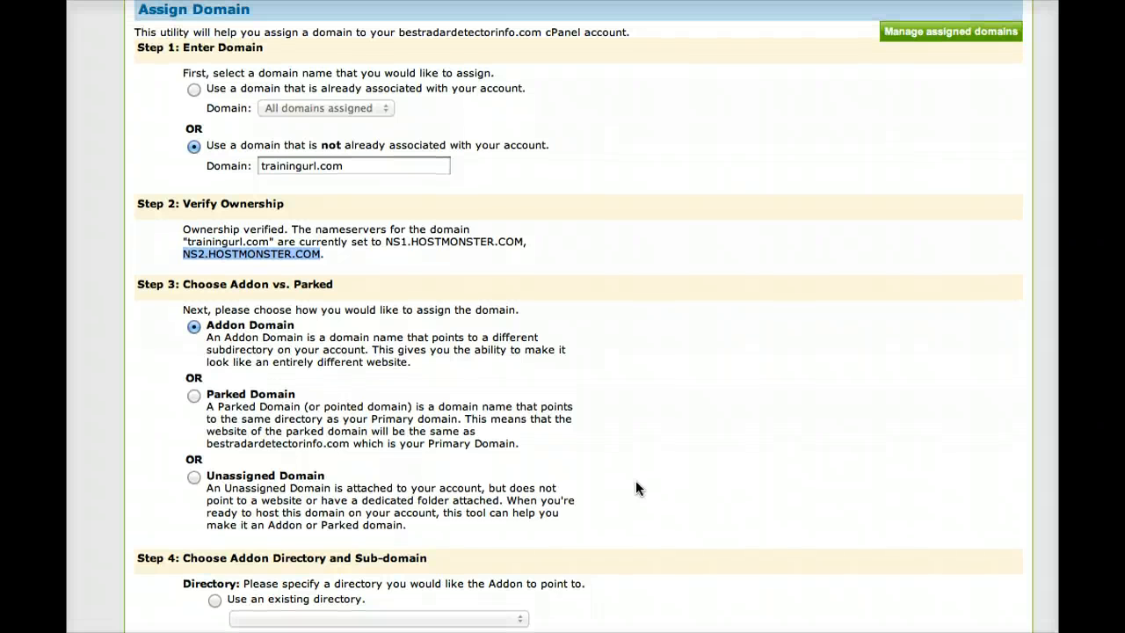
pyautogui.scroll(-1, 637, 482)
pyautogui.scroll(1, 636, 482)
pyautogui.scroll(-2, 579, 316)
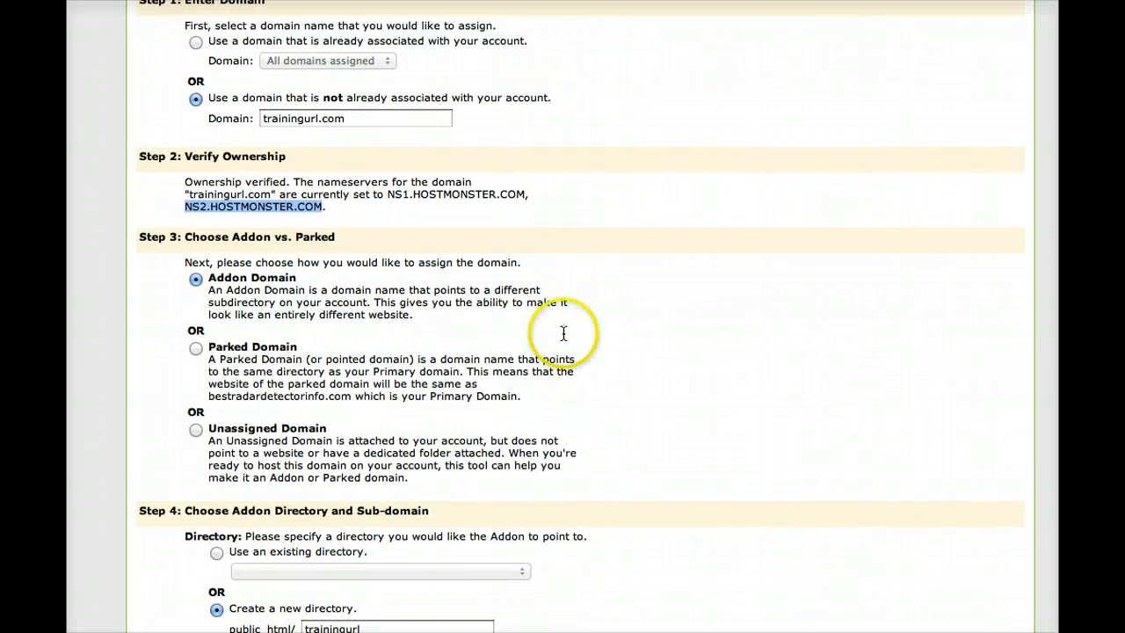
pyautogui.scroll(-1, 580, 475)
pyautogui.scroll(1, 582, 475)
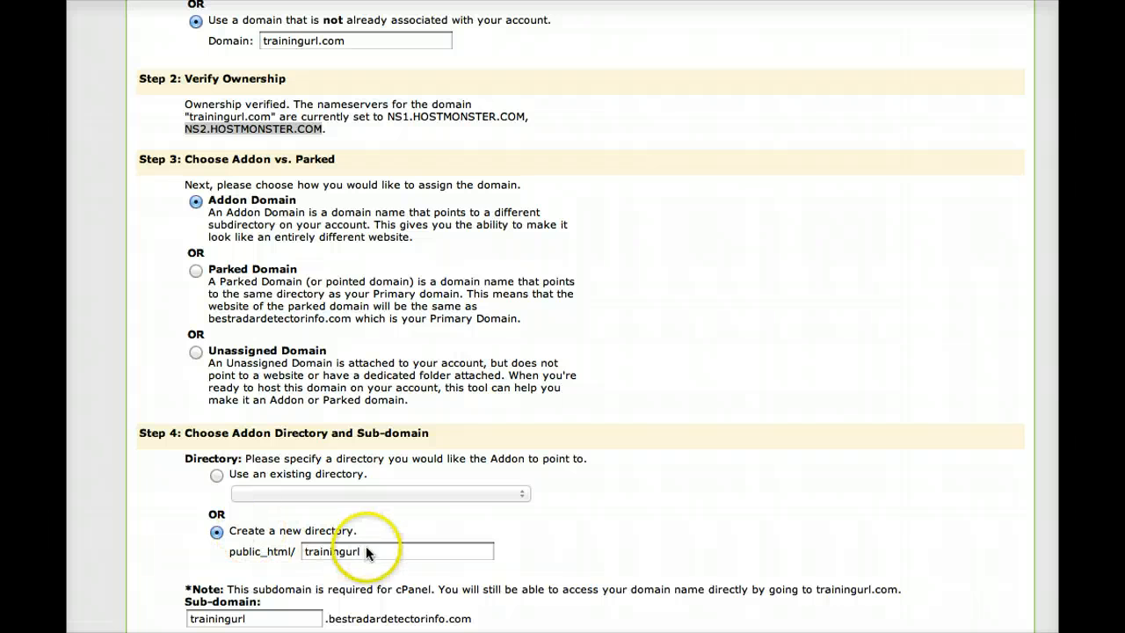
pyautogui.scroll(-2, 574, 521)
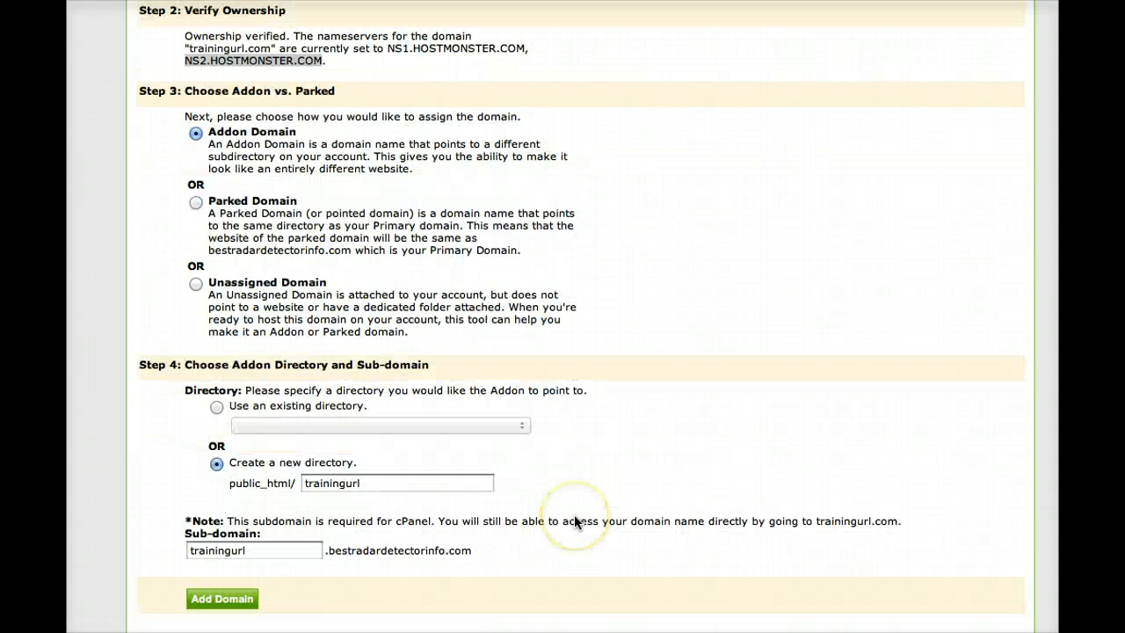
pyautogui.click(238, 618)
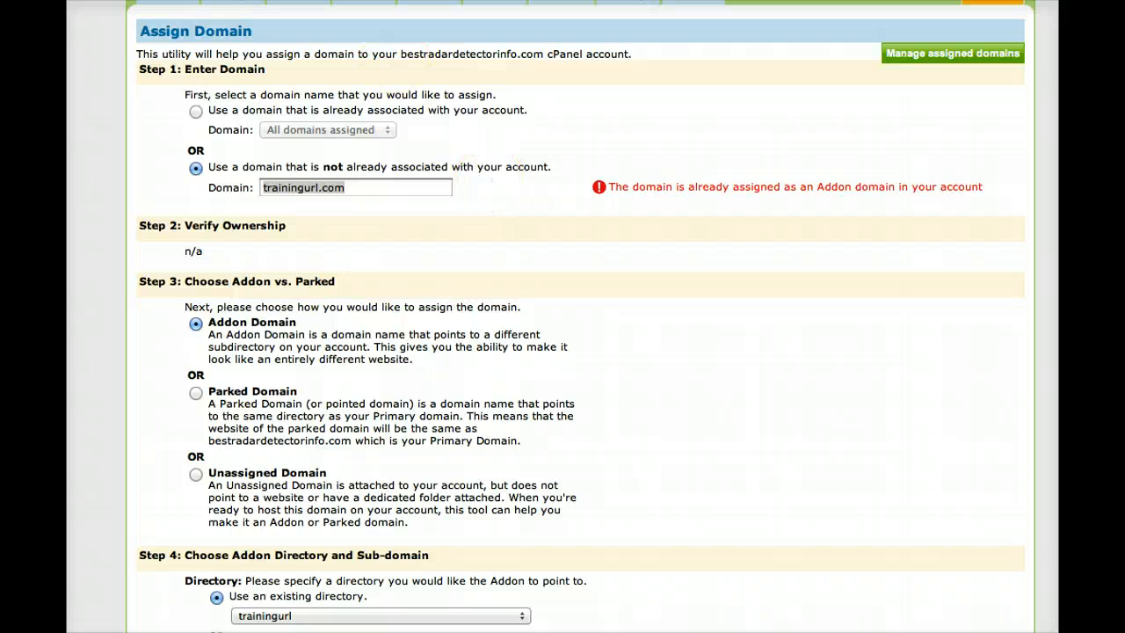
pyautogui.click(494, 180)
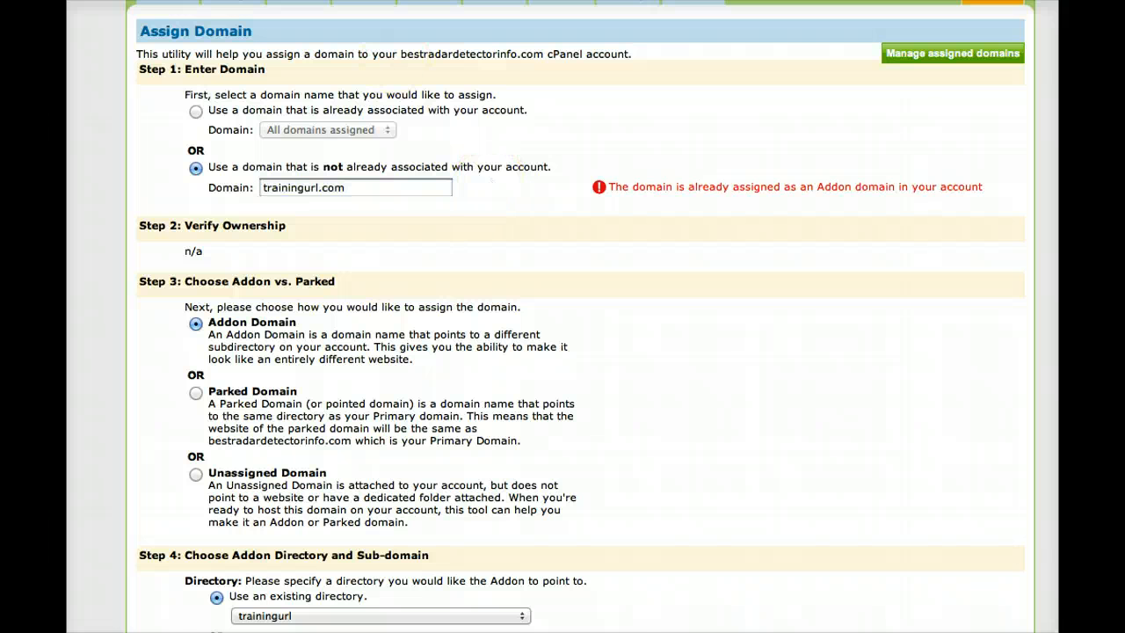